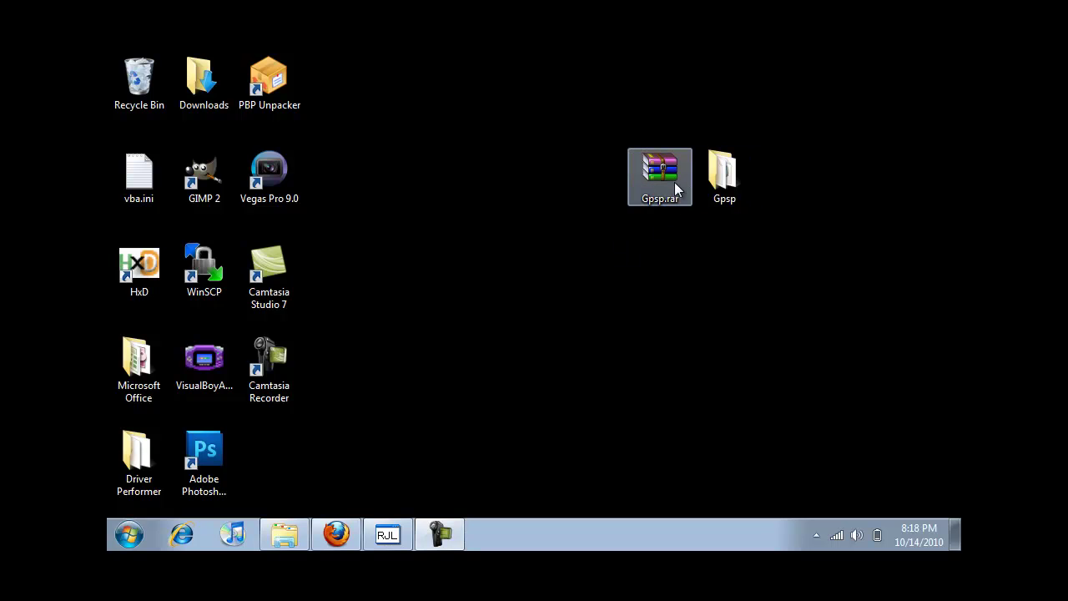
Move Gpsp.rar to the left and place the Gpsp folder below it on the desktop.
{"action": "left_click_drag", "start_coordinate": [675, 182], "coordinate": [573, 207]}
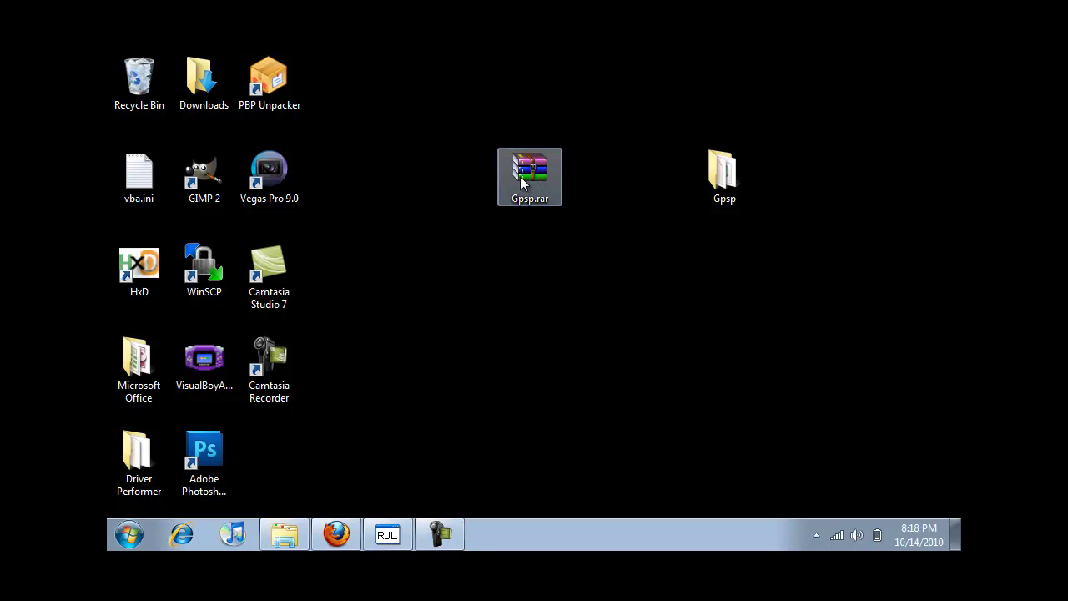
{"action": "right_click", "coordinate": [520, 176]}
{"action": "left_click", "coordinate": [568, 218]}
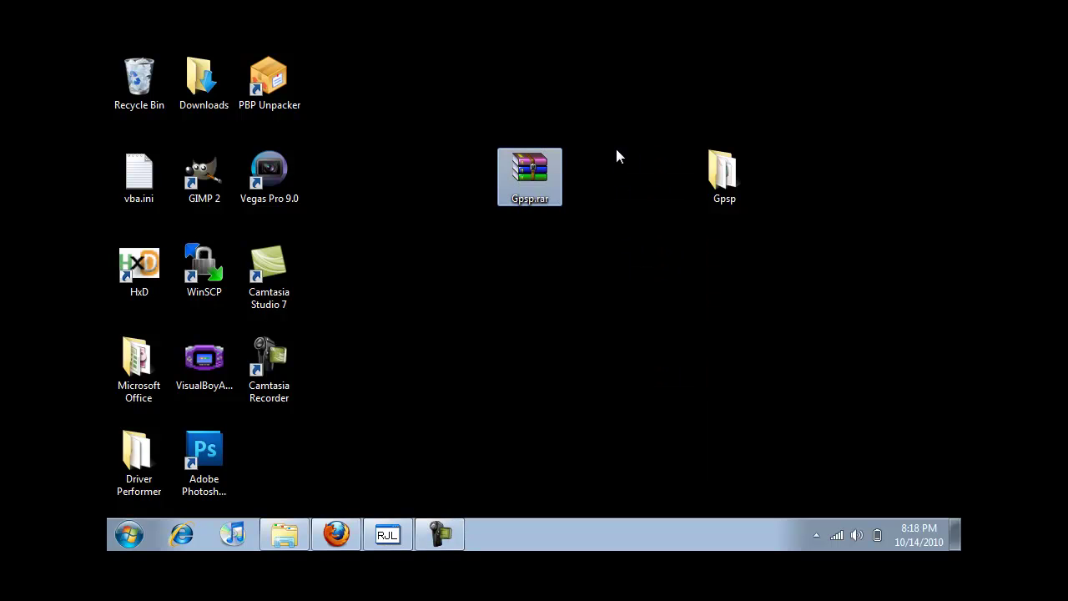
{"action": "left_click", "coordinate": [727, 185]}
{"action": "left_click_drag", "start_coordinate": [727, 189], "coordinate": [613, 307]}
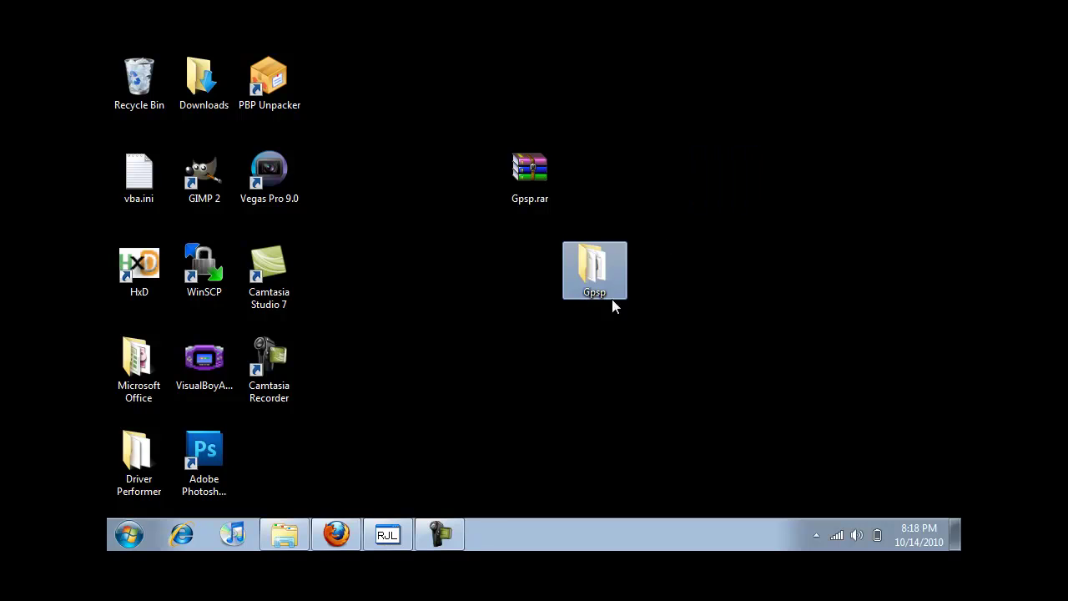
{"action": "left_click", "coordinate": [652, 302]}
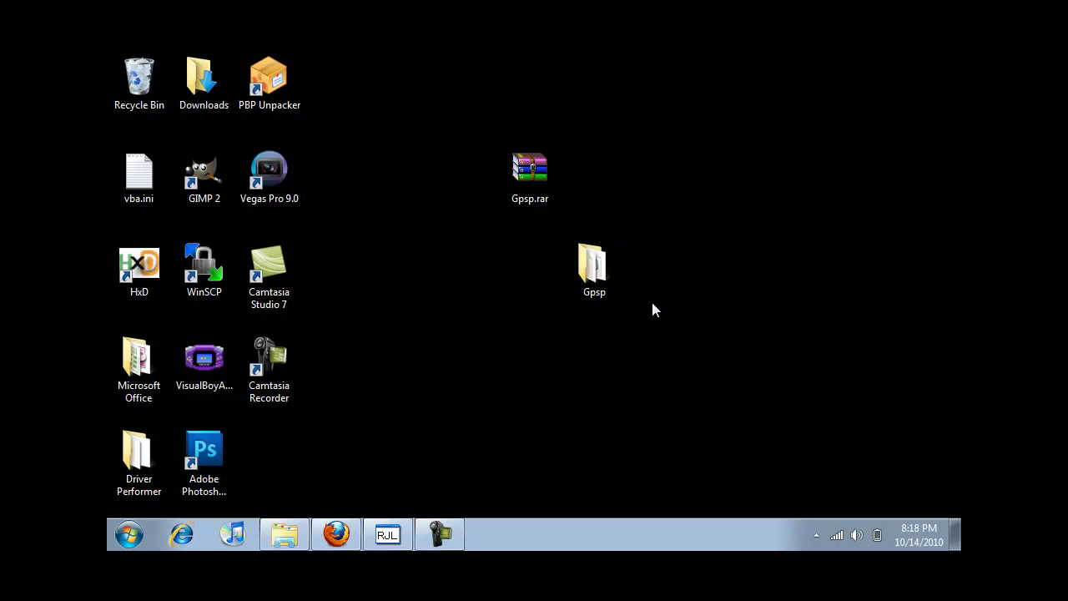
Browse to D:\PSP\GAME on the memory stick and paste the copied Gpsp folder there.
{"action": "left_click", "coordinate": [284, 534]}
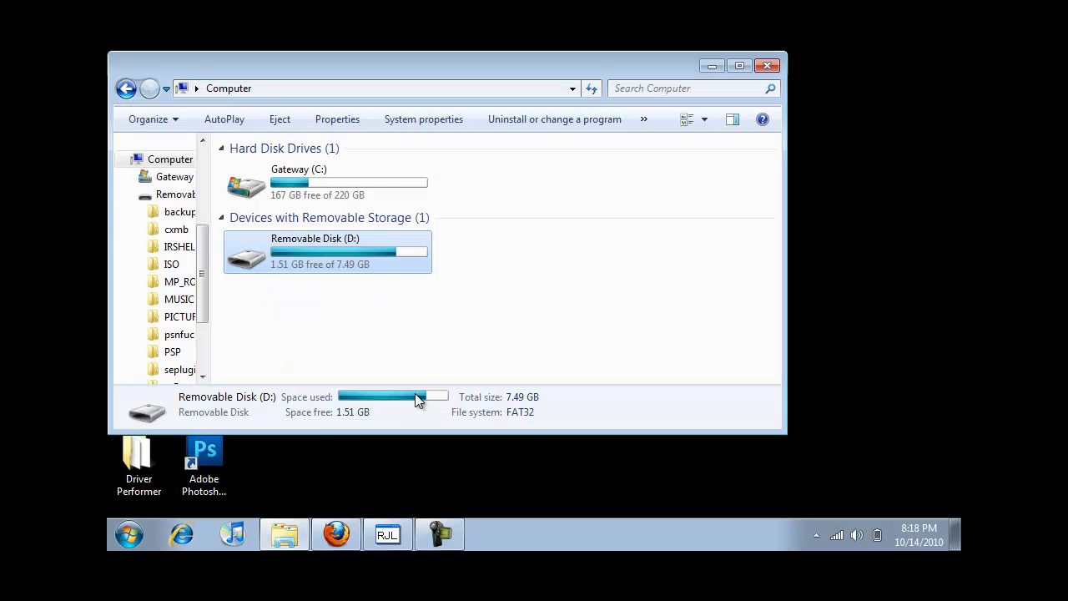
{"action": "double_click", "coordinate": [363, 254]}
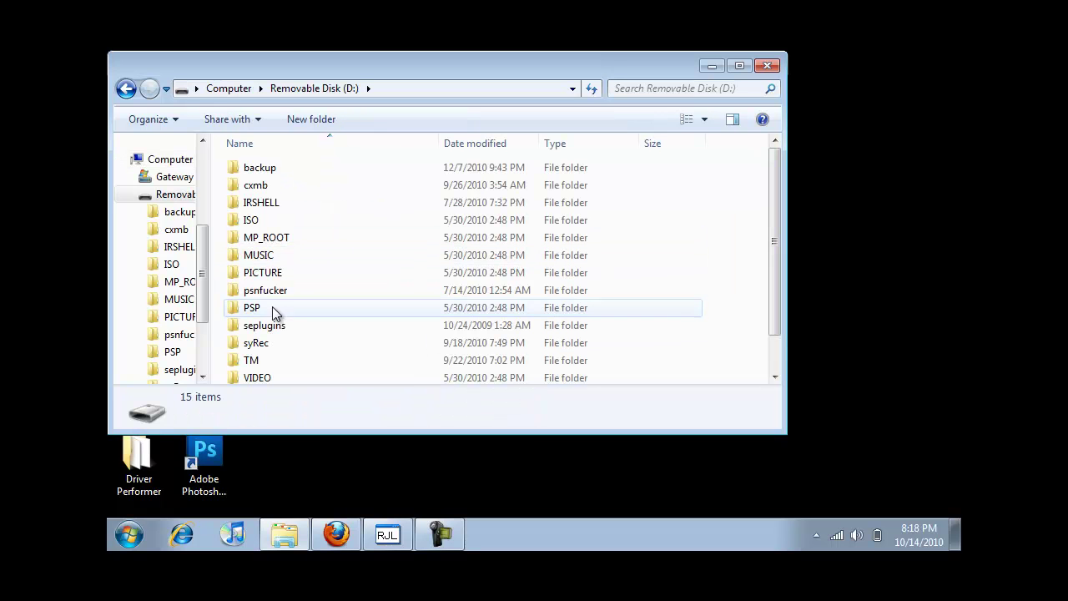
{"action": "double_click", "coordinate": [275, 314]}
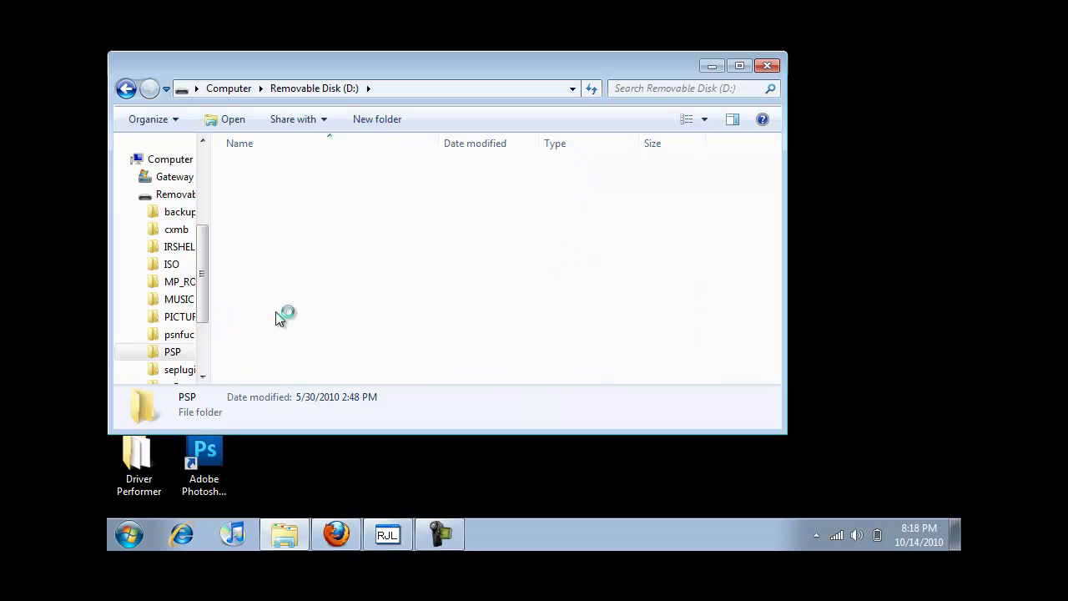
{"action": "double_click", "coordinate": [268, 184]}
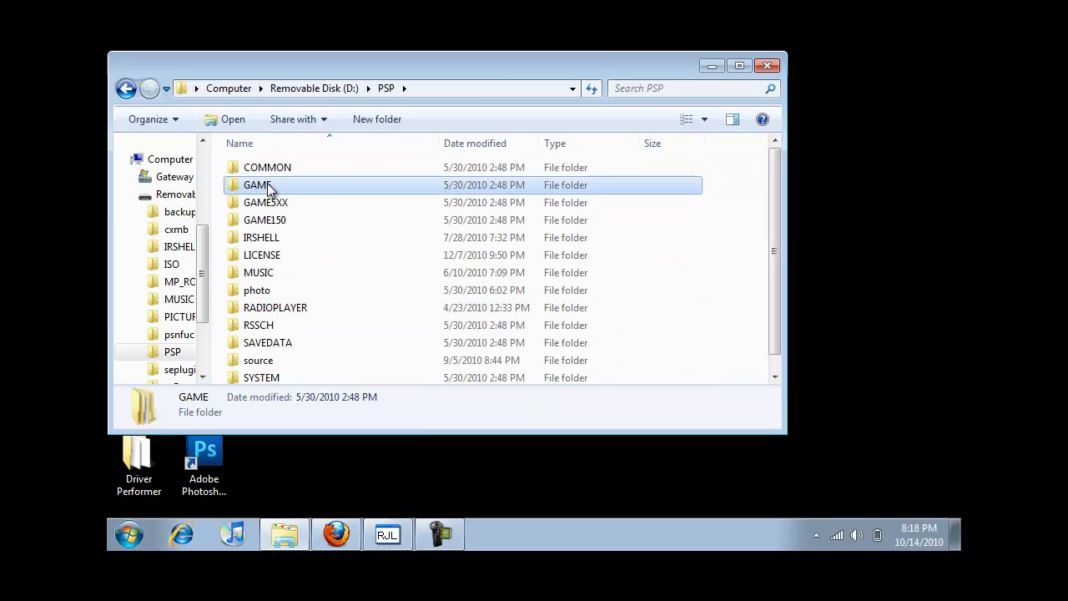
{"action": "left_click", "coordinate": [714, 69]}
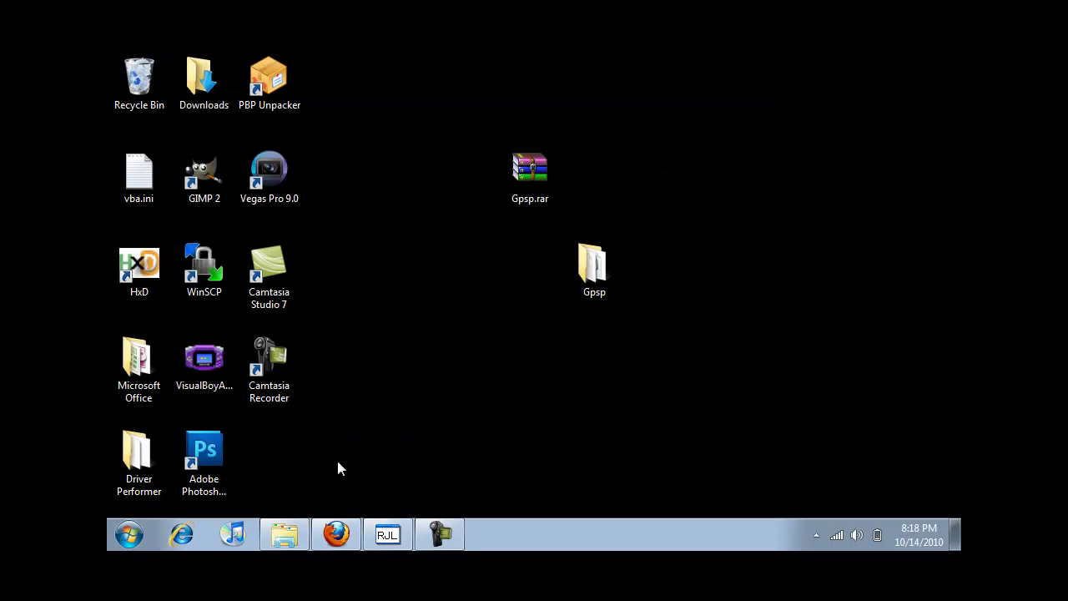
{"action": "left_click", "coordinate": [284, 534]}
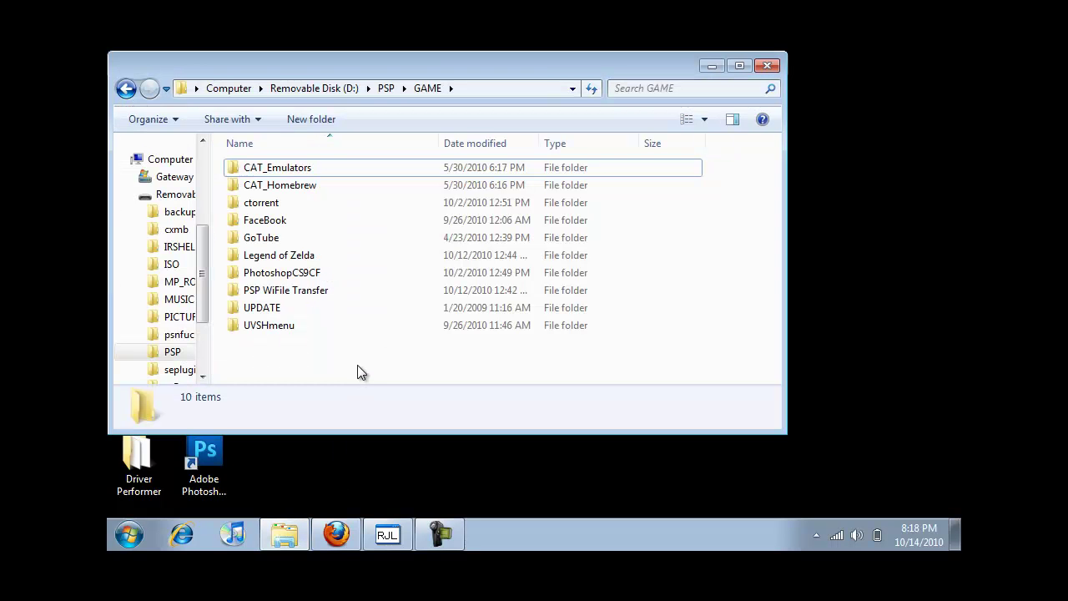
{"action": "key", "text": "ctrl+v"}
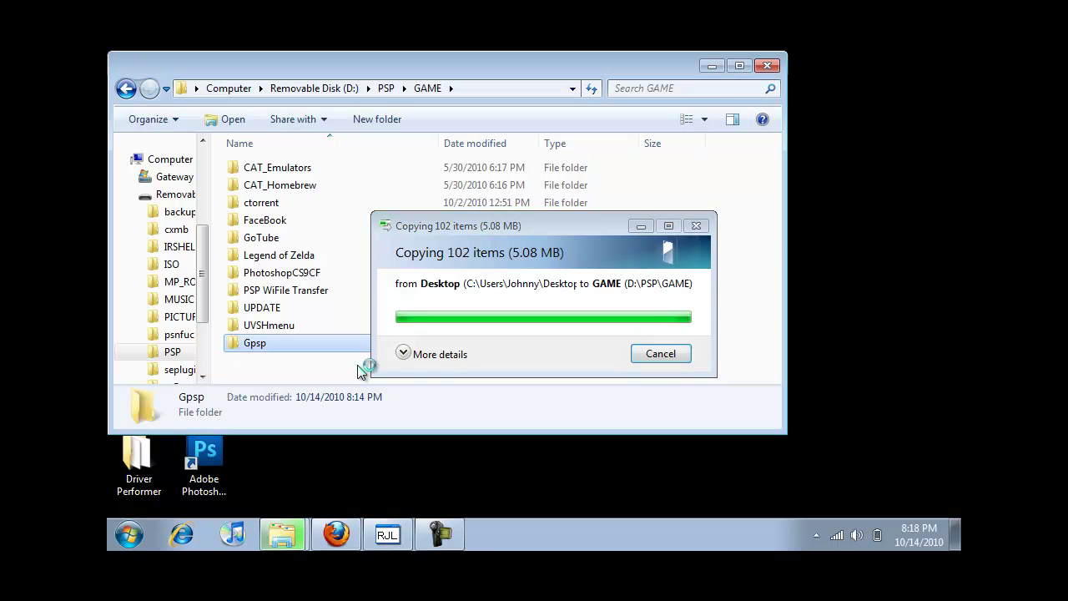
Switch to Firefox and open the Pokemon Emerald - GBA.zip page from Top Roms.
{"action": "left_click", "coordinate": [724, 73]}
{"action": "left_click", "coordinate": [336, 538]}
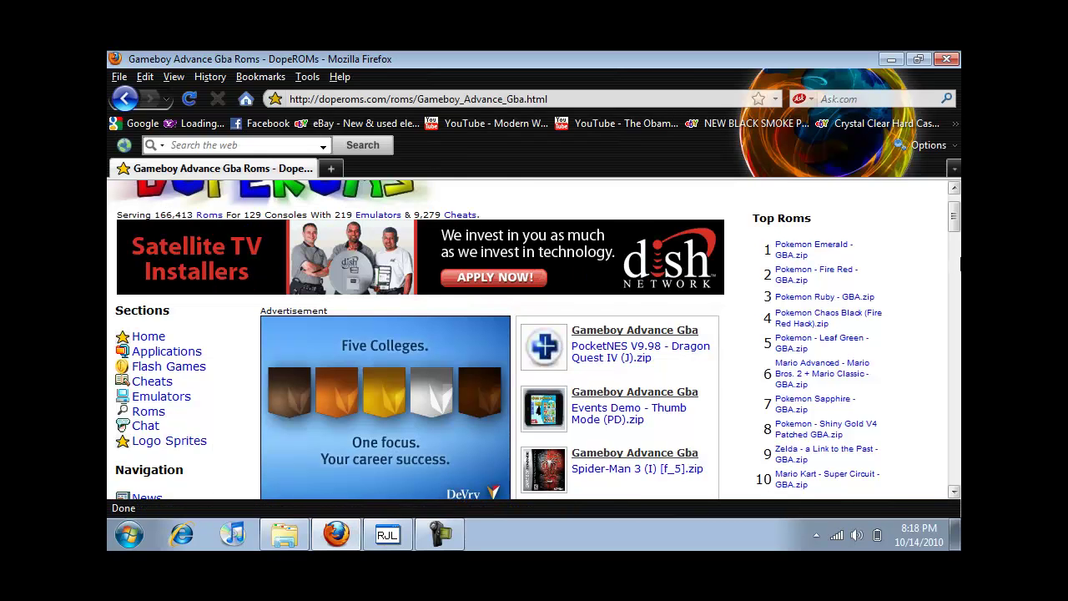
{"action": "left_click_drag", "start_coordinate": [956, 223], "coordinate": [954, 200]}
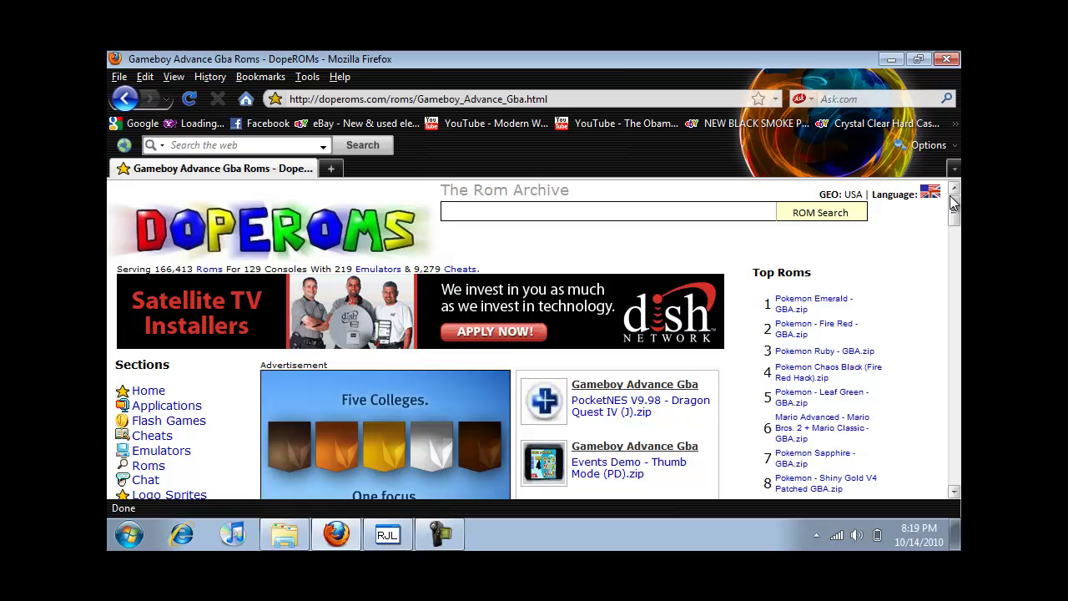
{"action": "left_click", "coordinate": [819, 309]}
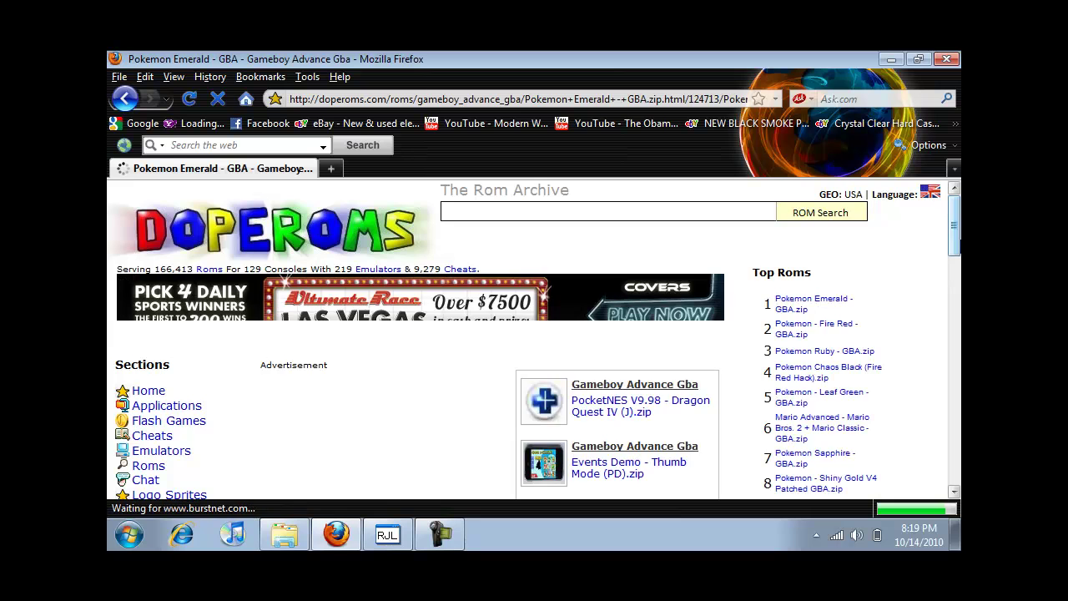
Scroll down the page and start the Download ROM for Pokemon Emerald.
{"action": "left_click_drag", "start_coordinate": [957, 250], "coordinate": [959, 352]}
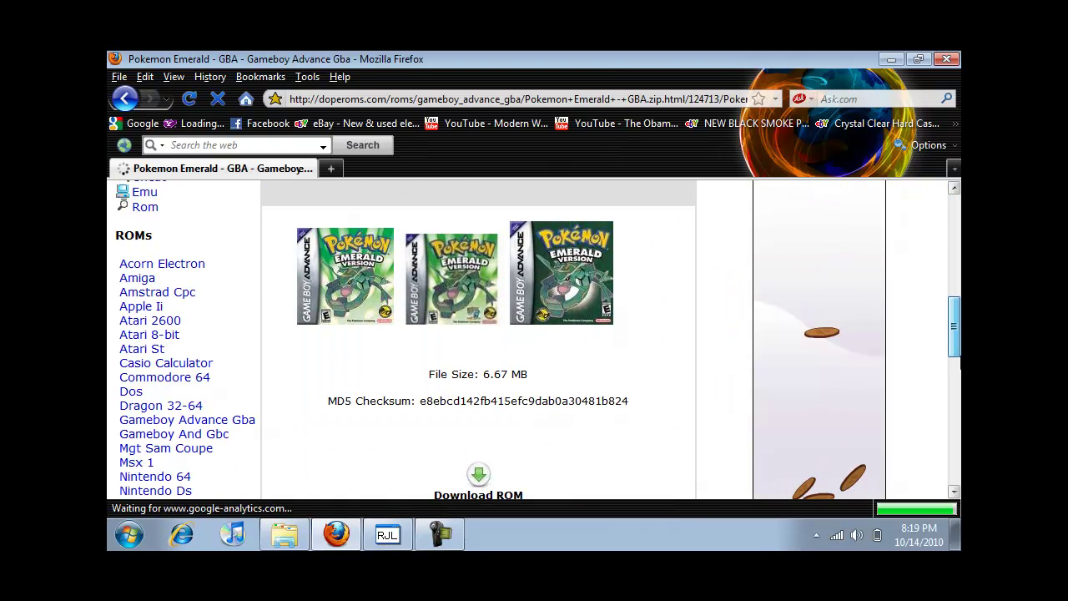
{"action": "scroll", "coordinate": [604, 329], "scroll_direction": "down", "scroll_amount": 3}
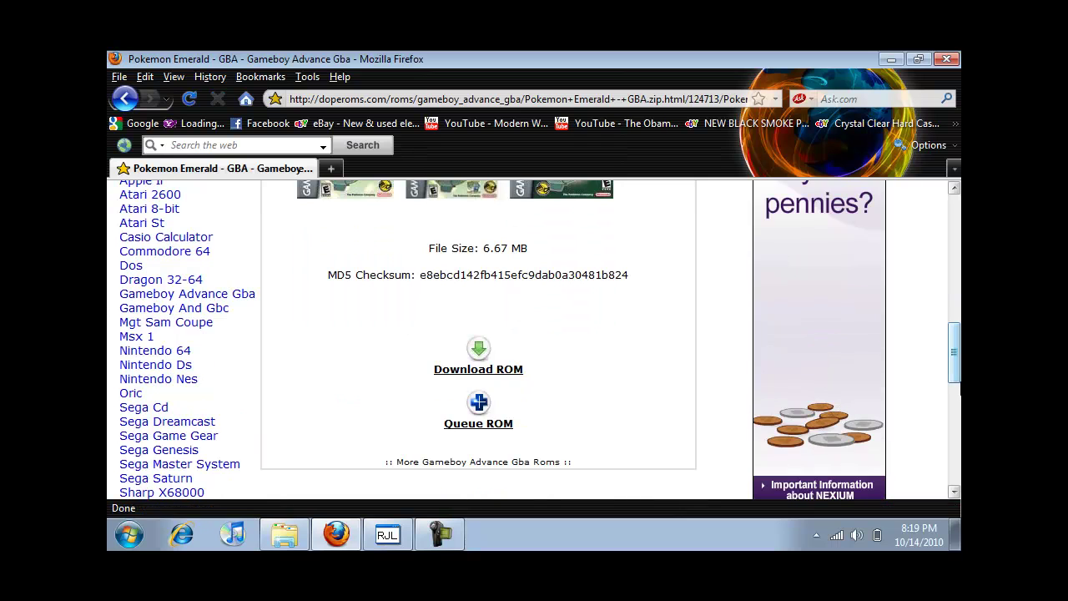
{"action": "left_click", "coordinate": [491, 365]}
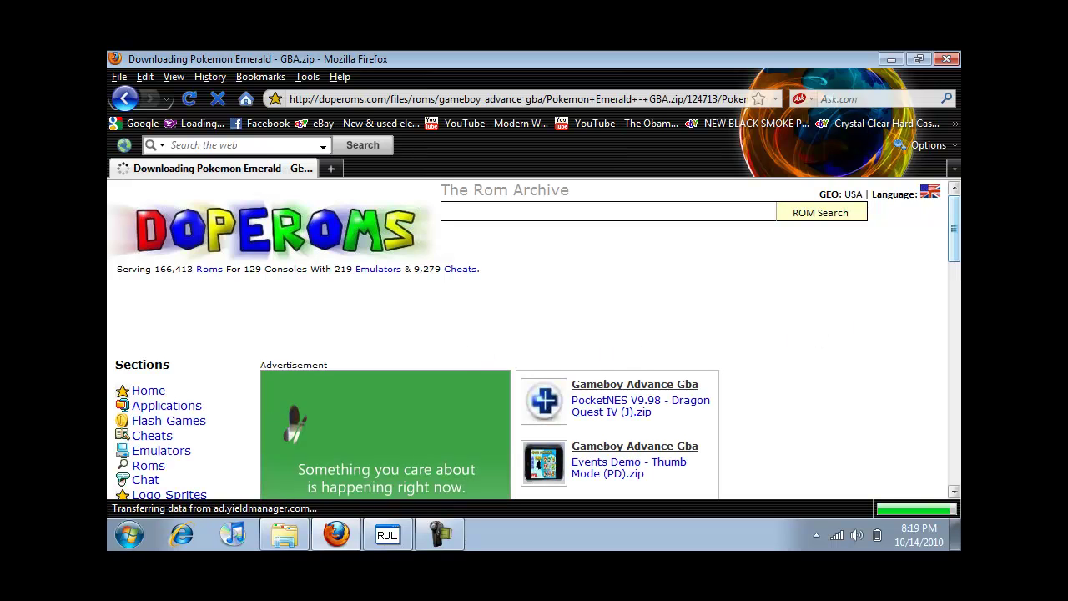
Save Pokemon Emerald - GBA.zip to the Desktop via Save Link As, then close Downloads and minimize Firefox.
{"action": "left_click_drag", "start_coordinate": [954, 234], "coordinate": [957, 396]}
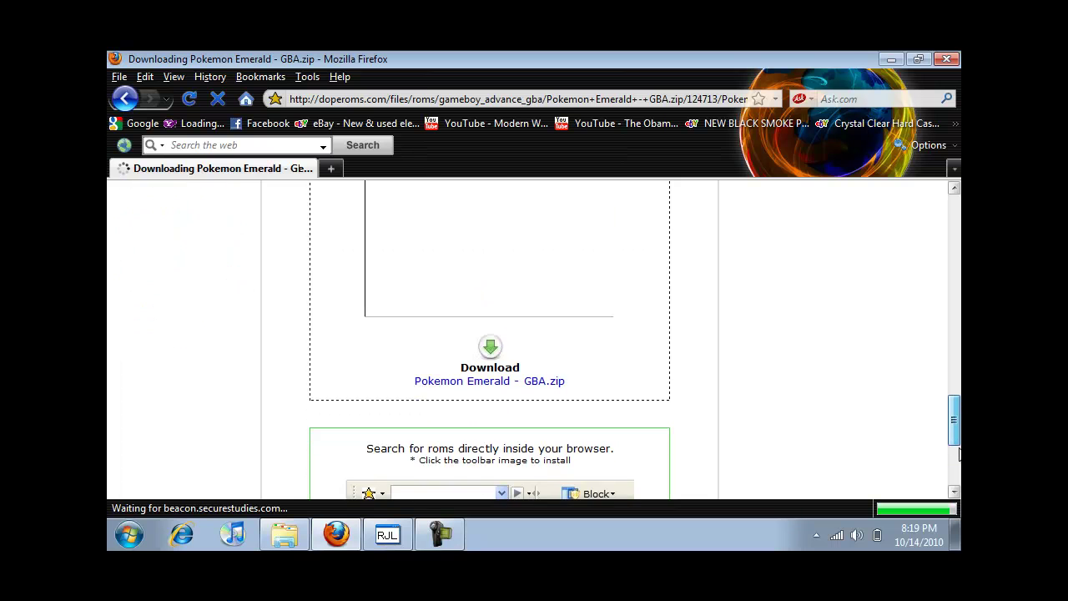
{"action": "right_click", "coordinate": [482, 362]}
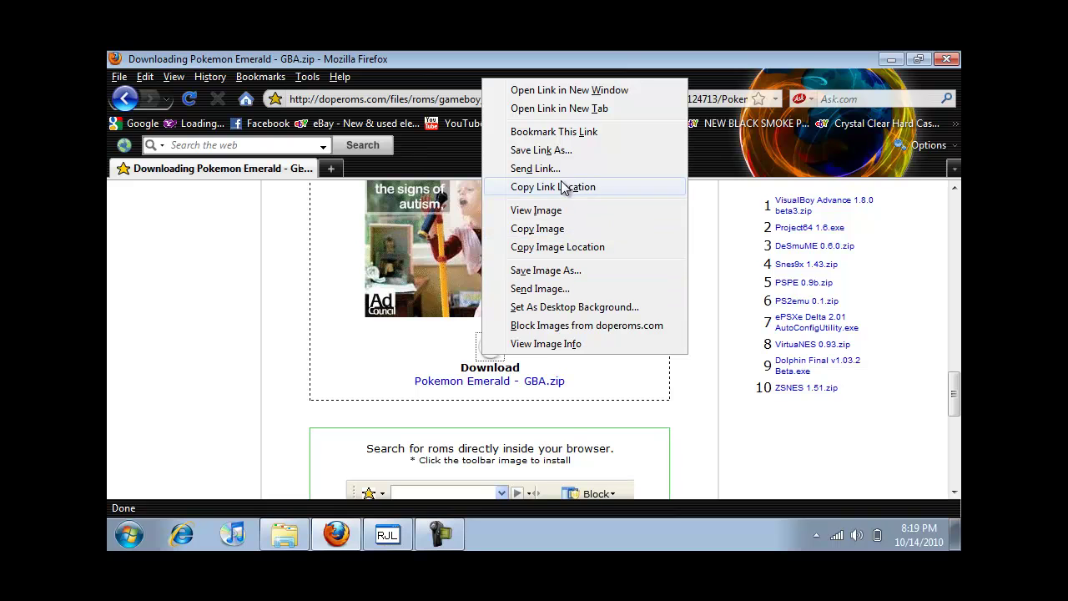
{"action": "left_click", "coordinate": [601, 147]}
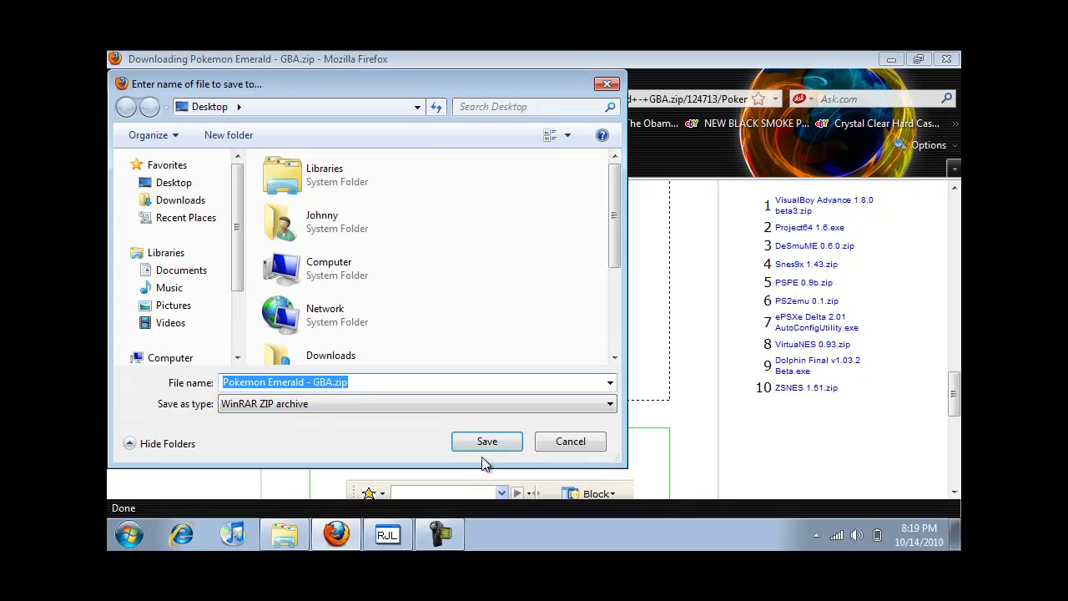
{"action": "left_click", "coordinate": [506, 444]}
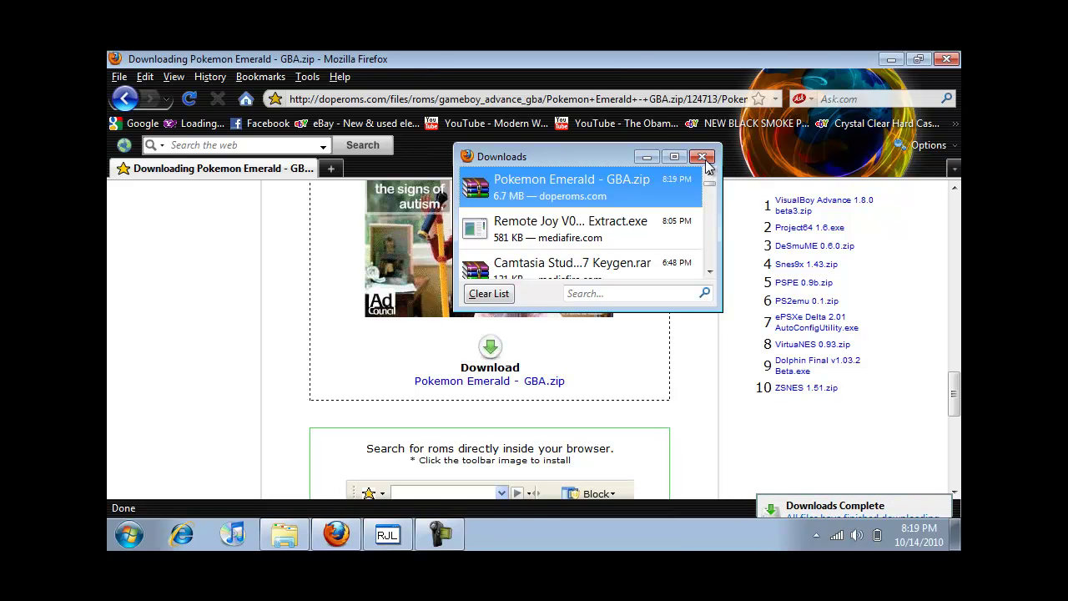
{"action": "left_click", "coordinate": [703, 159]}
{"action": "left_click", "coordinate": [883, 52]}
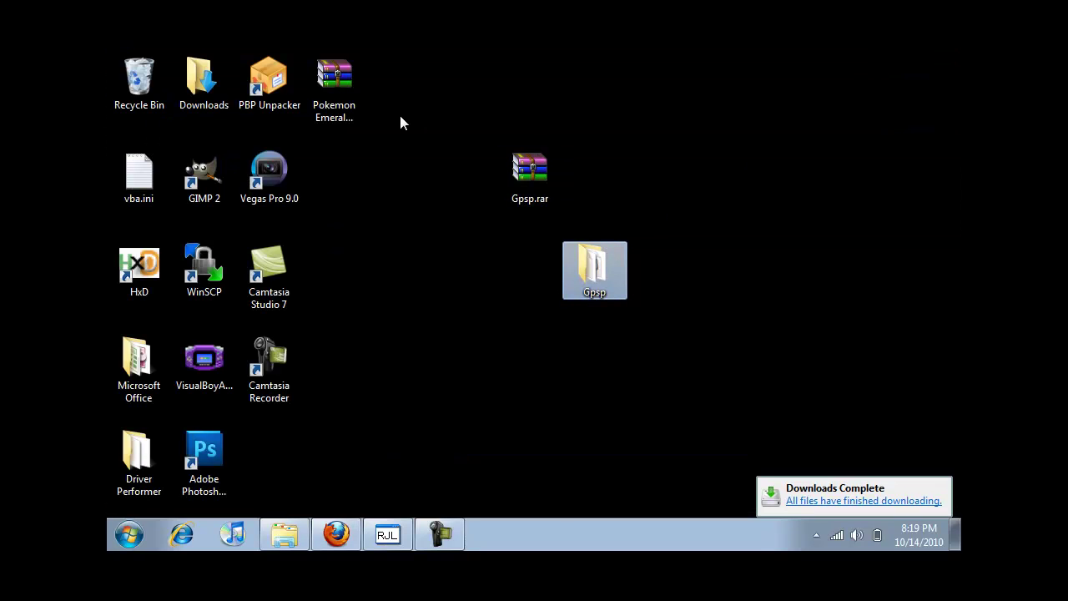
Place the Emerald zip below the Gpsp folder and open D:\PSP\GAME\Gpsp\GBA\ROM.
{"action": "left_click_drag", "start_coordinate": [328, 94], "coordinate": [504, 351]}
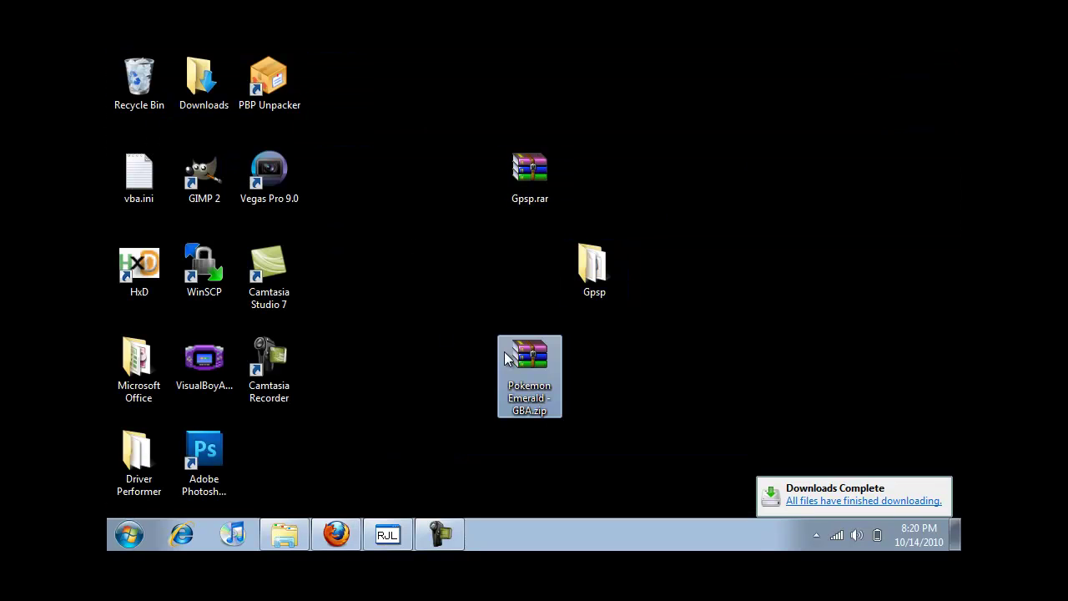
{"action": "left_click", "coordinate": [318, 463]}
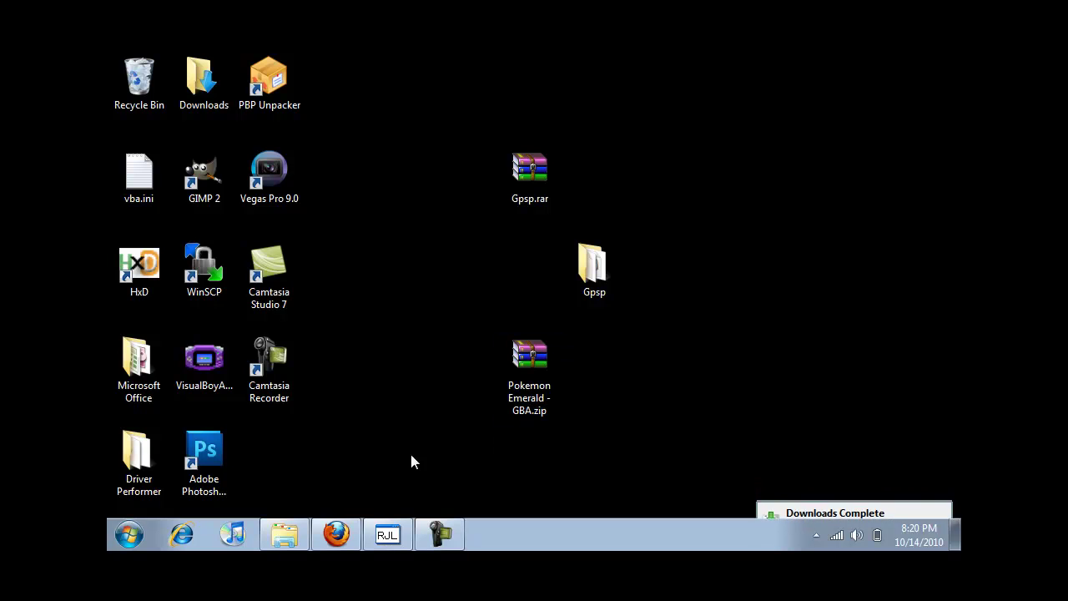
{"action": "left_click", "coordinate": [305, 537]}
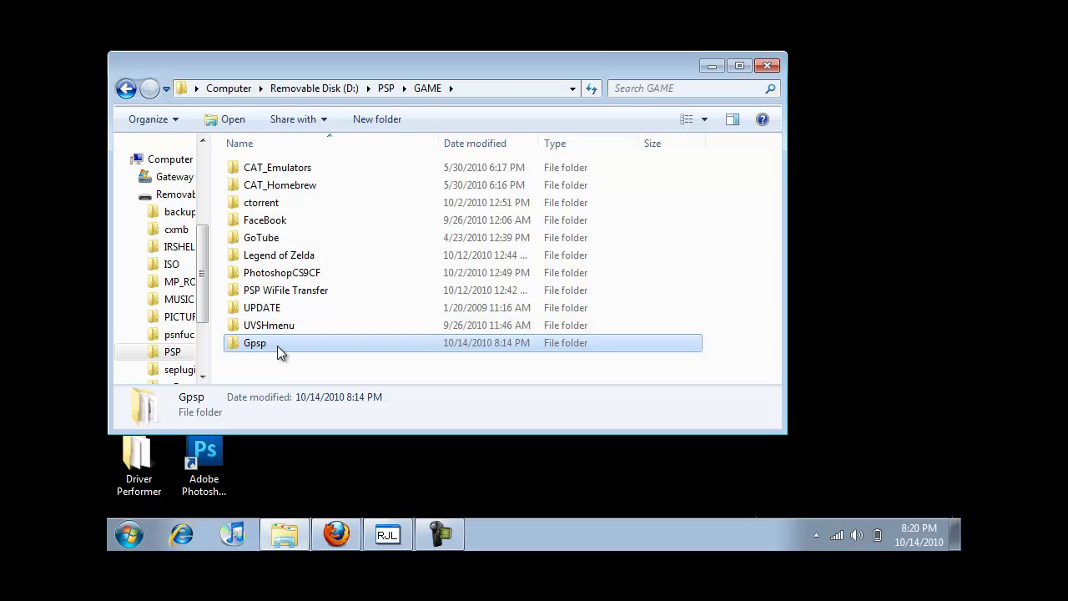
{"action": "double_click", "coordinate": [277, 345]}
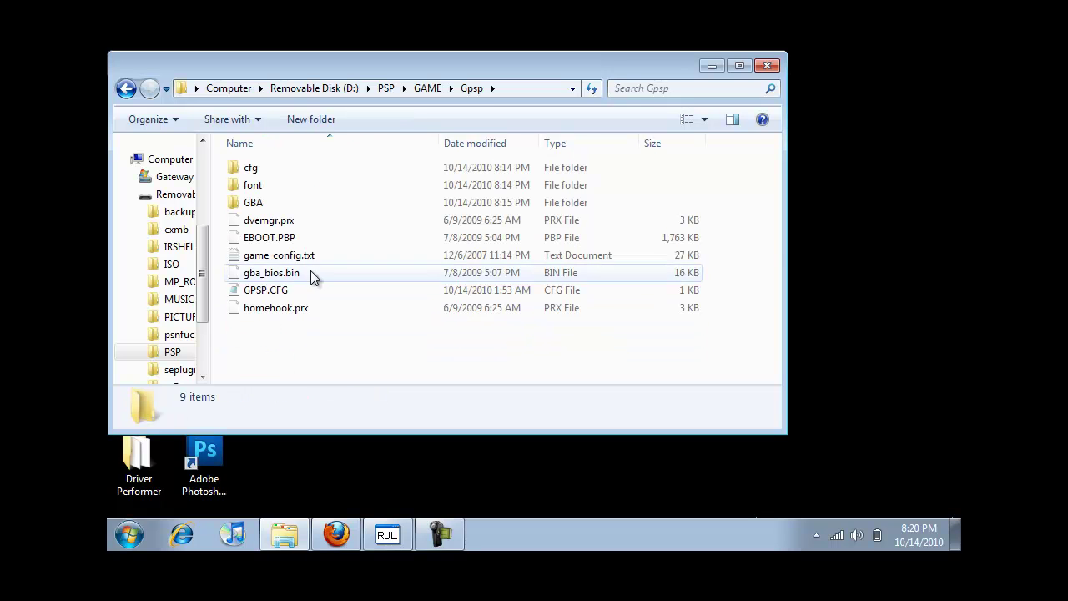
{"action": "double_click", "coordinate": [278, 202]}
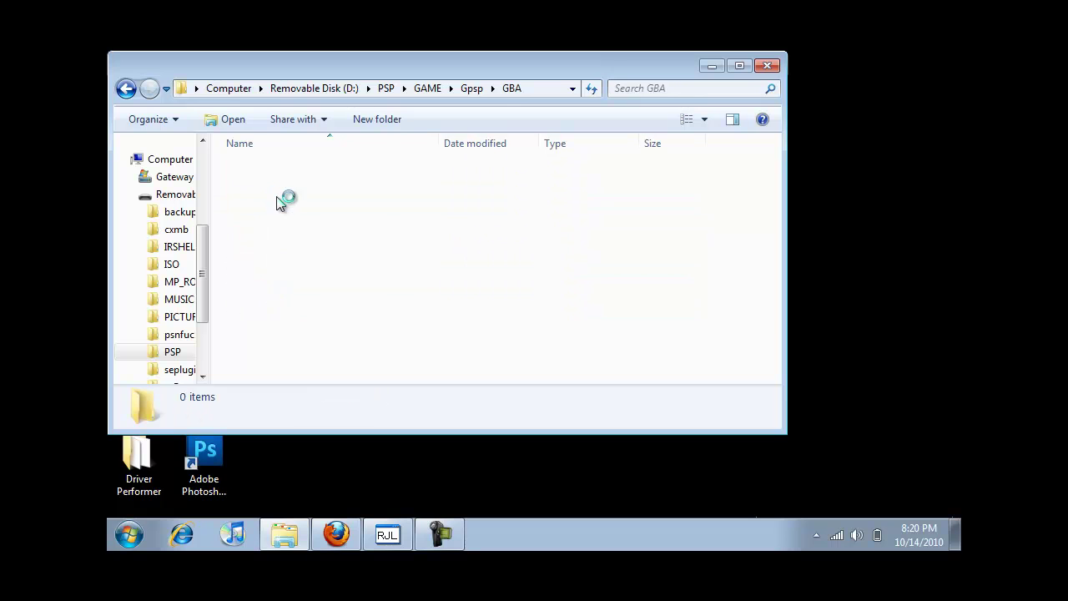
{"action": "double_click", "coordinate": [277, 201]}
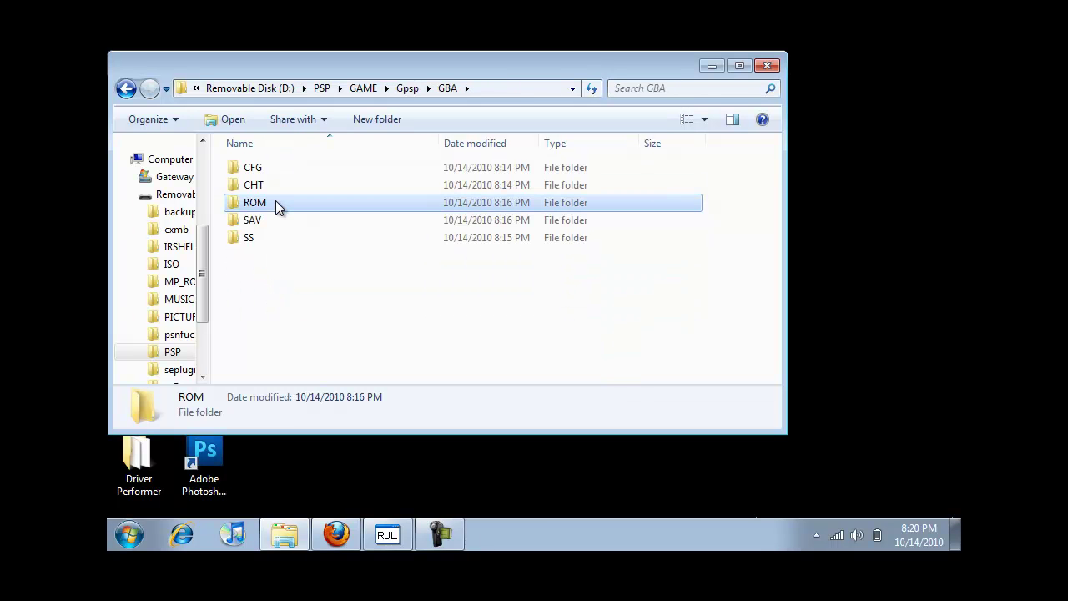
Paste Pokemon Emerald - GBA.zip into the ROM folder and close the window.
{"action": "left_click_drag", "start_coordinate": [714, 54], "coordinate": [714, 56]}
{"action": "left_click", "coordinate": [714, 70]}
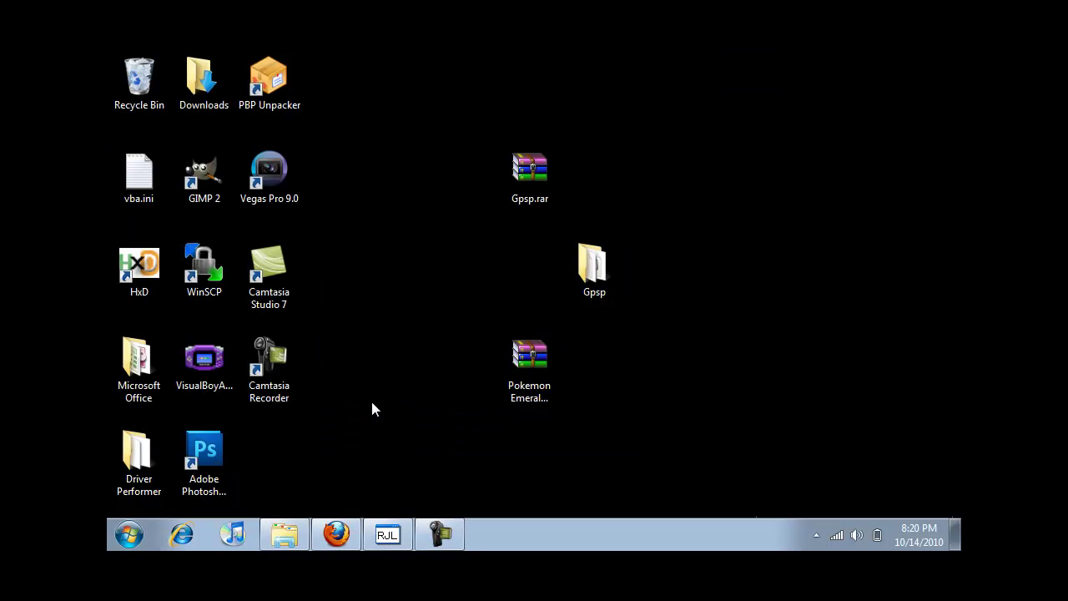
{"action": "left_click", "coordinate": [285, 534]}
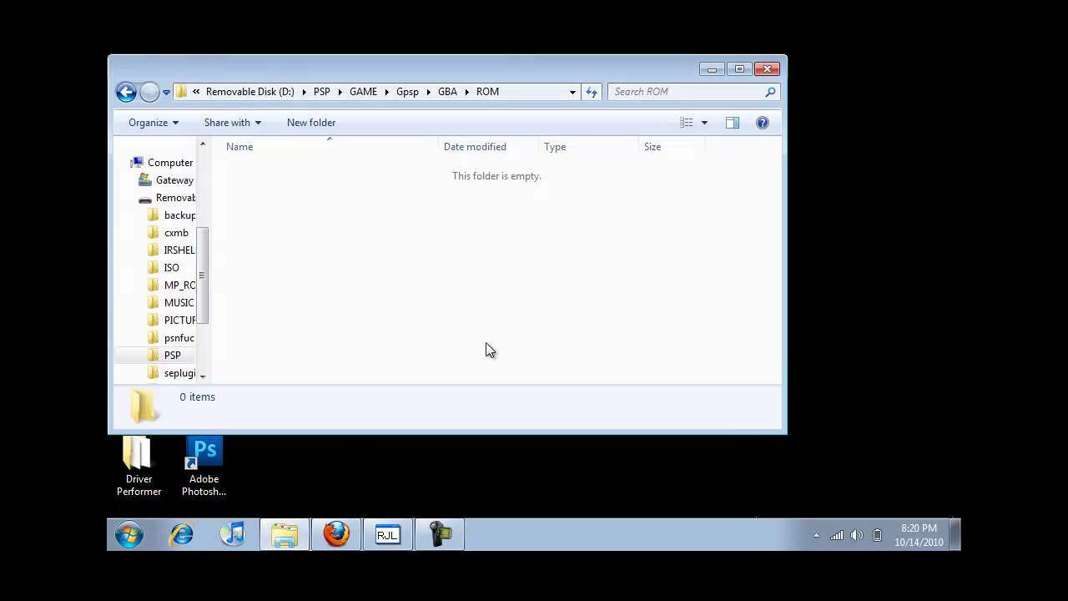
{"action": "key", "text": "ctrl+v"}
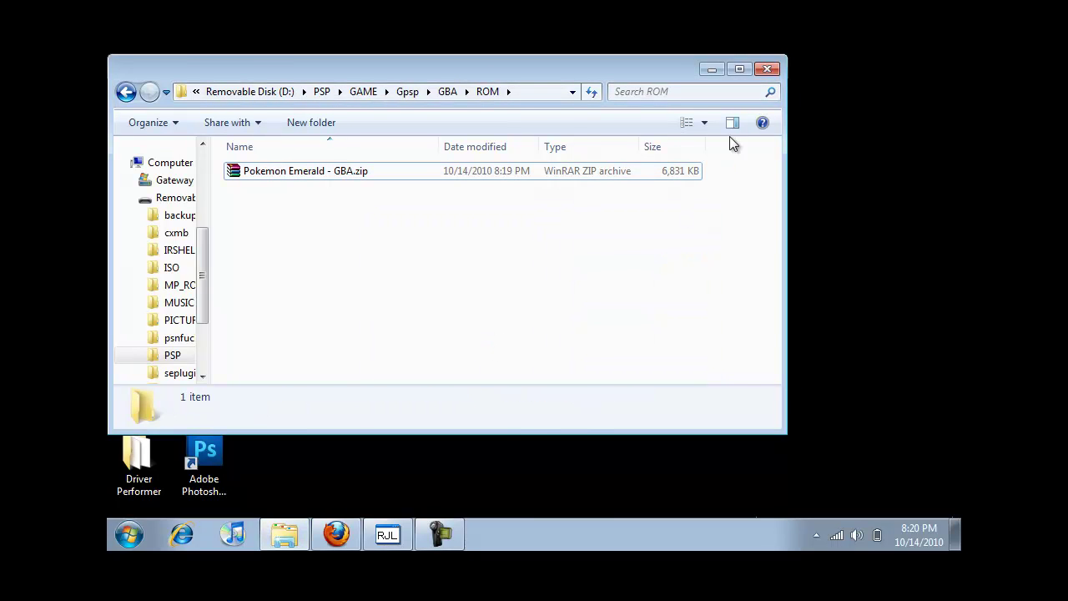
{"action": "left_click", "coordinate": [763, 75]}
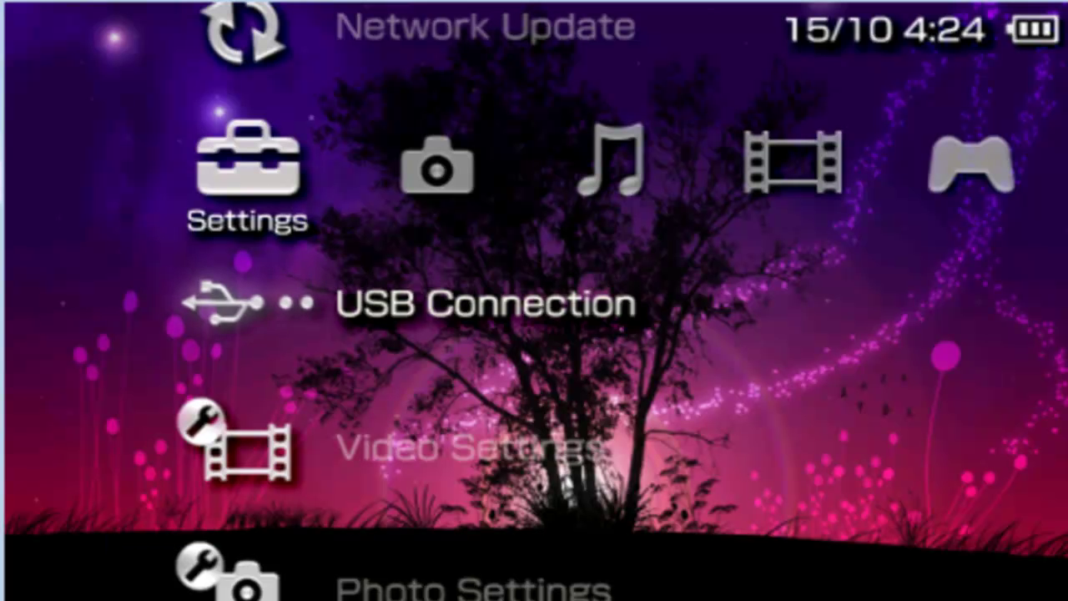
Go to Game > Uncategorized on the PSP menu to list the gpSP Kai emulator.
{"action": "key", "text": "Right"}
{"action": "key", "text": "Right"}
{"action": "key", "text": "Right"}
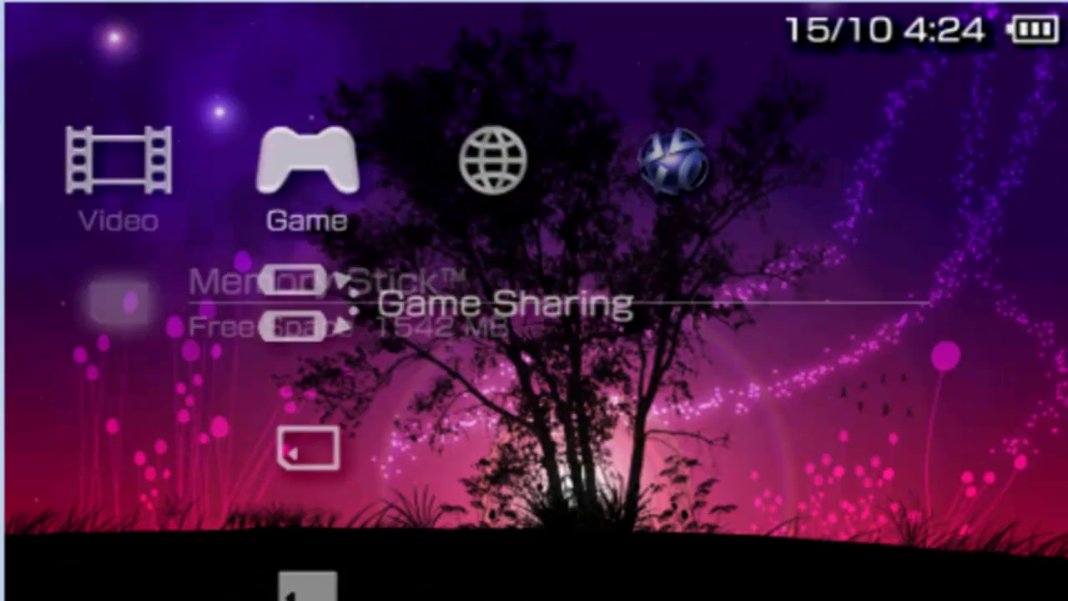
{"action": "key", "text": "Down"}
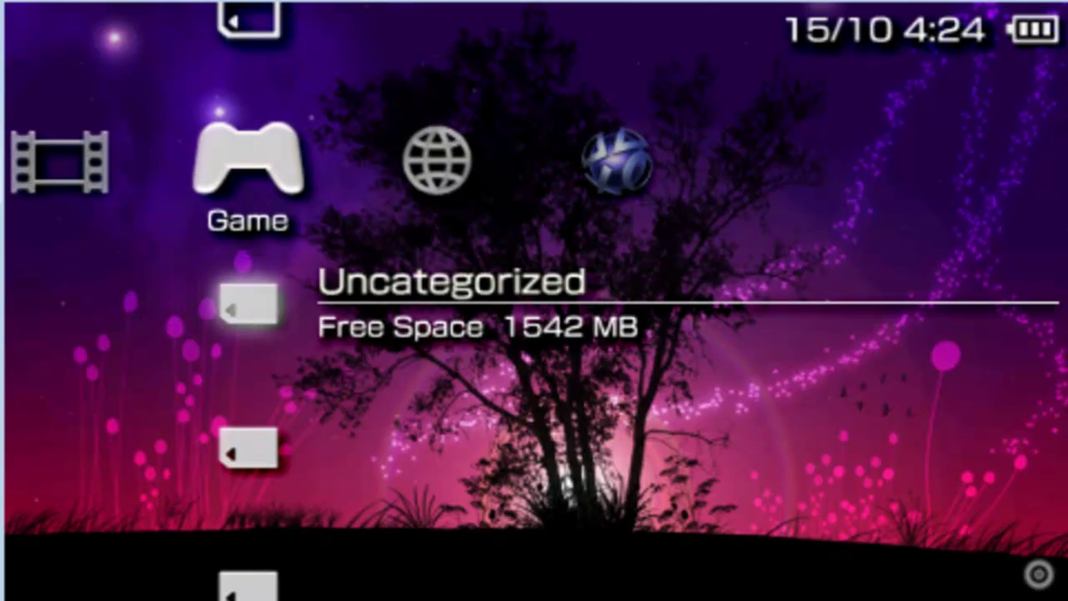
{"action": "key", "text": "Return"}
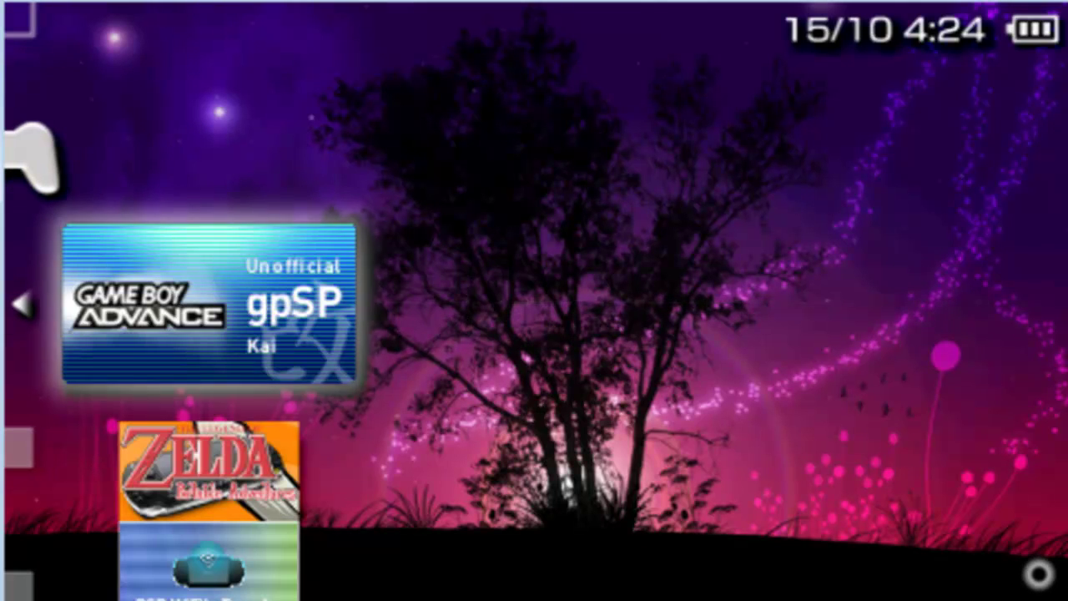